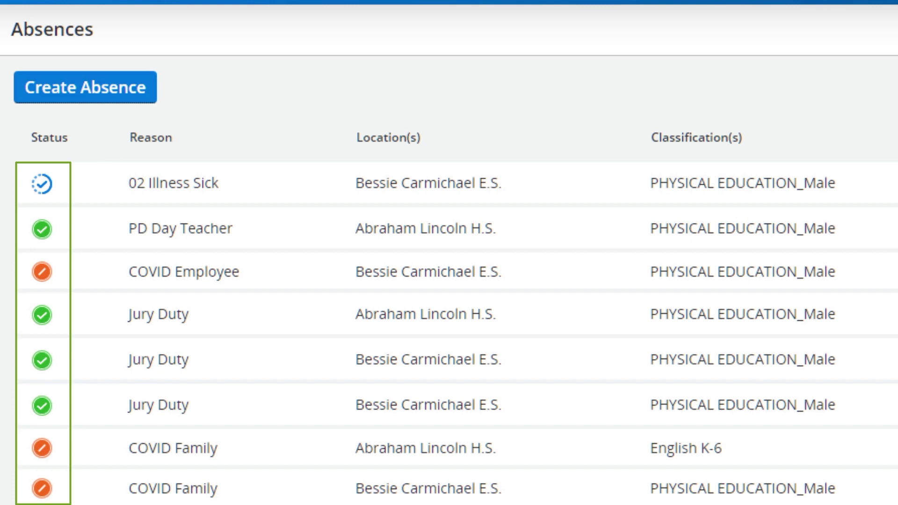
Step: Re-sort absences by Reason, Location(s), then Classification(s), and open the 11/03/2021 illness absence
mouse_move(43, 200)
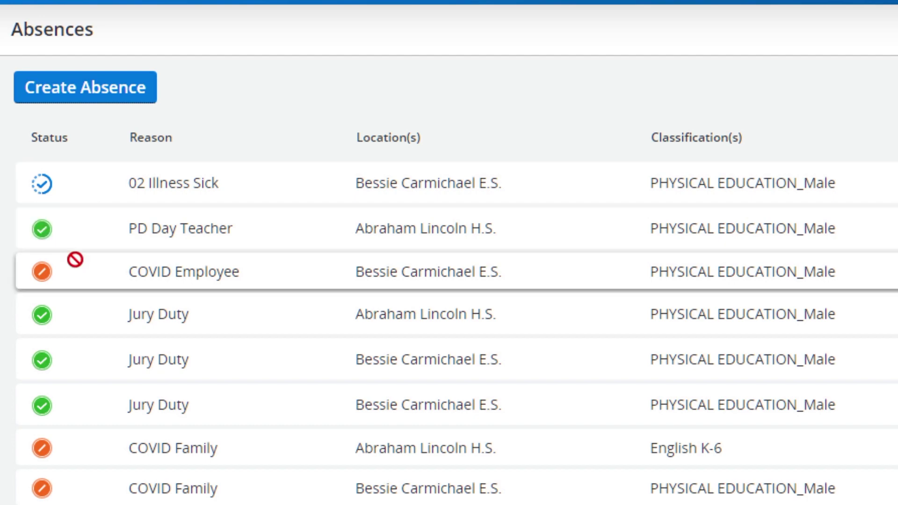
mouse_move(40, 278)
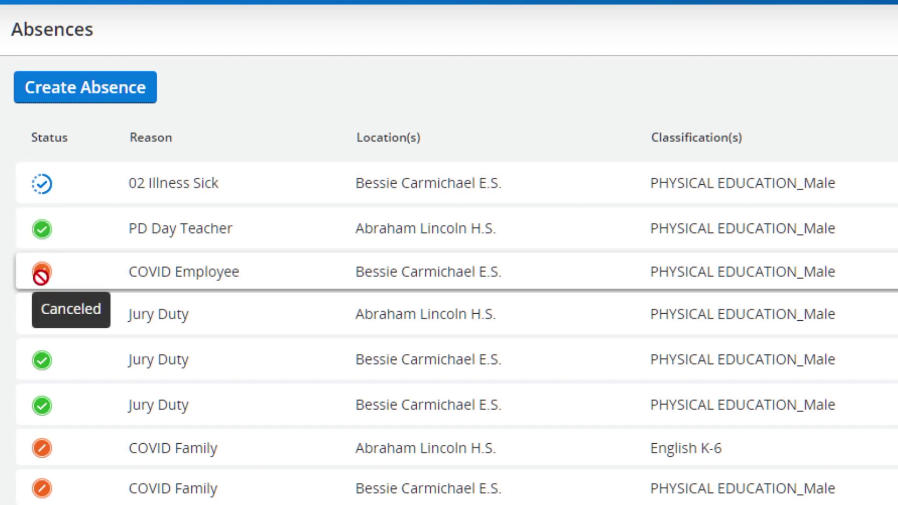
mouse_move(44, 236)
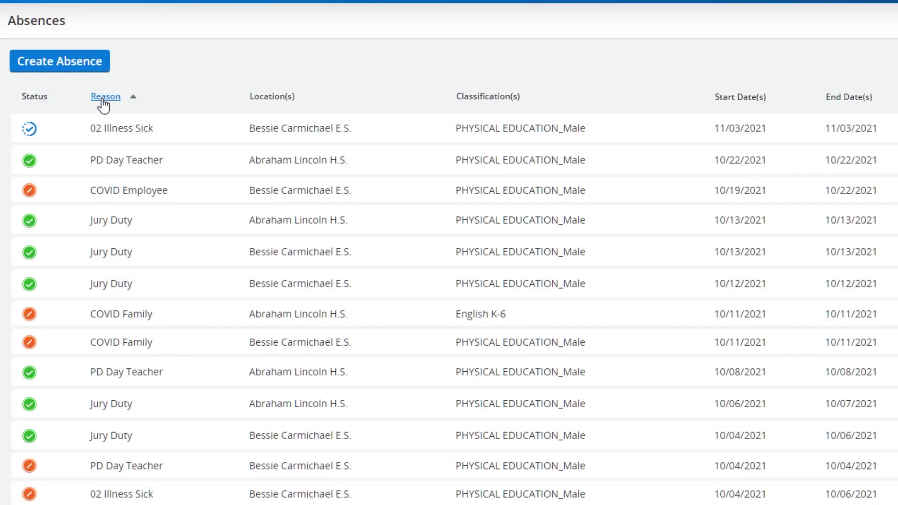
click(103, 98)
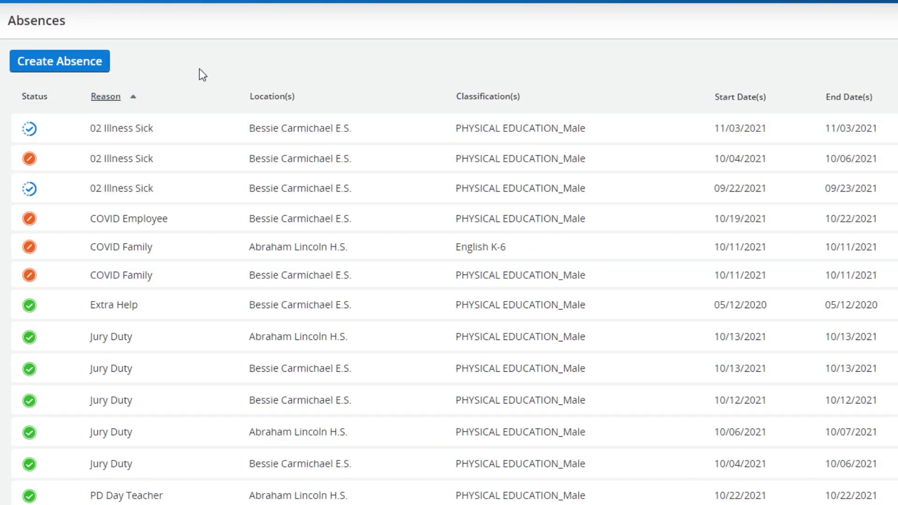
click(271, 103)
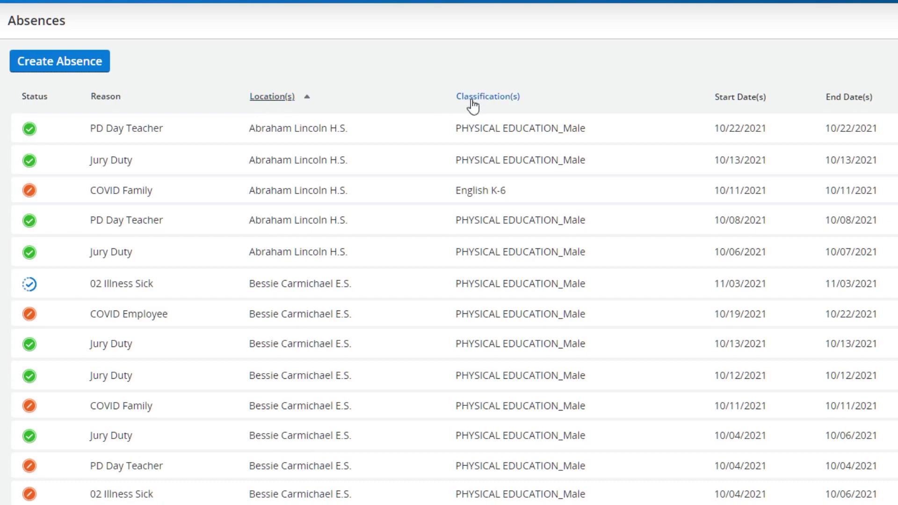
click(487, 100)
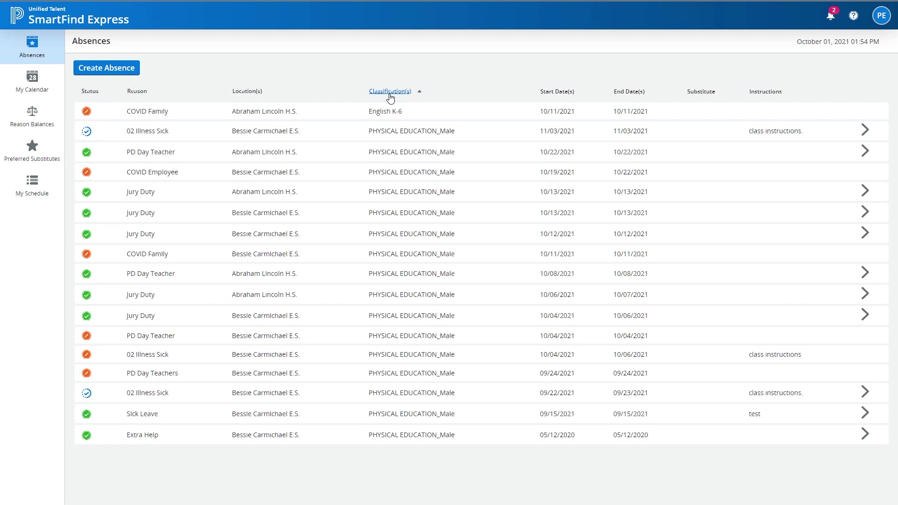
click(157, 133)
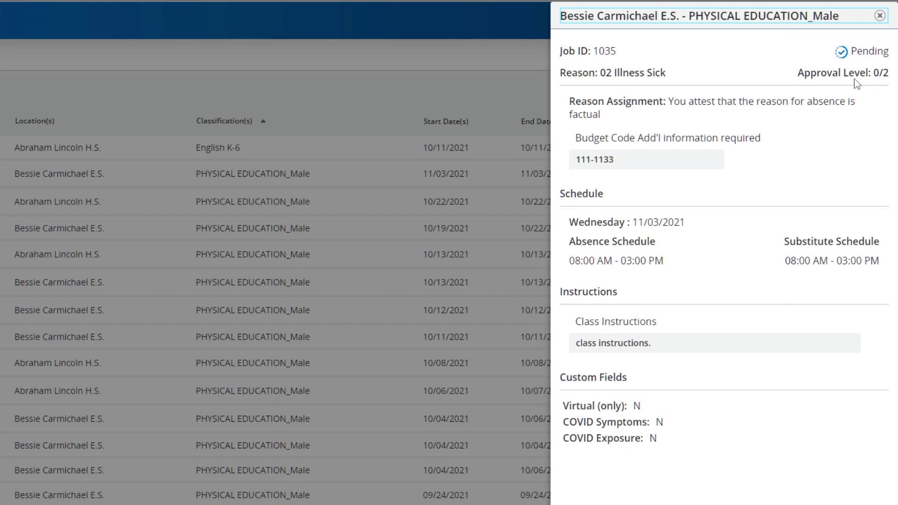
mouse_move(849, 79)
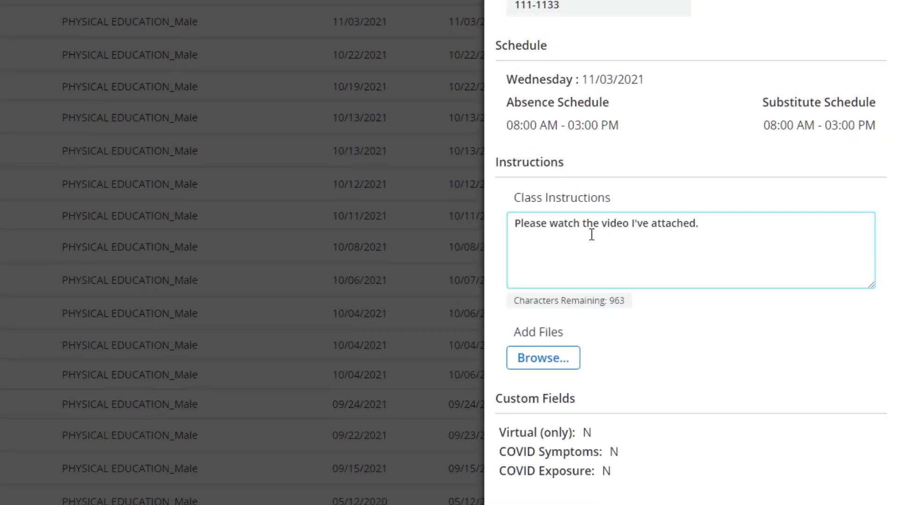
click(523, 370)
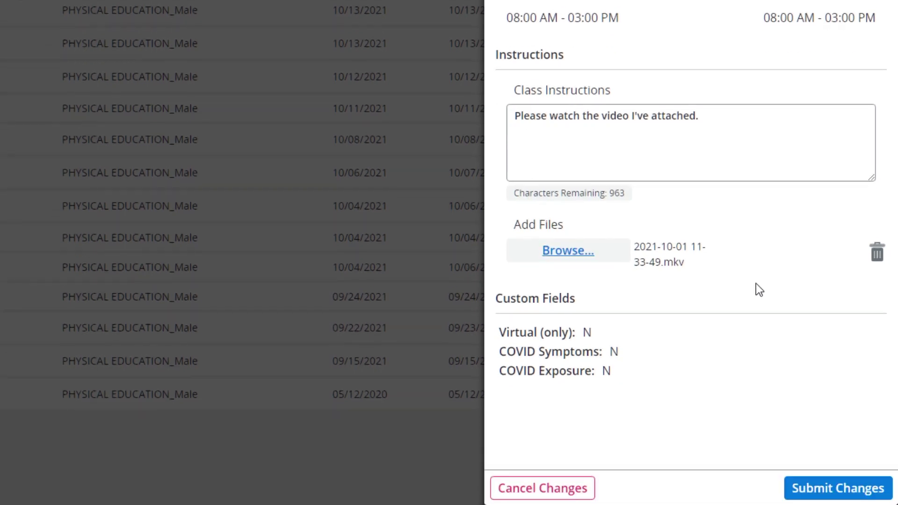
click(846, 491)
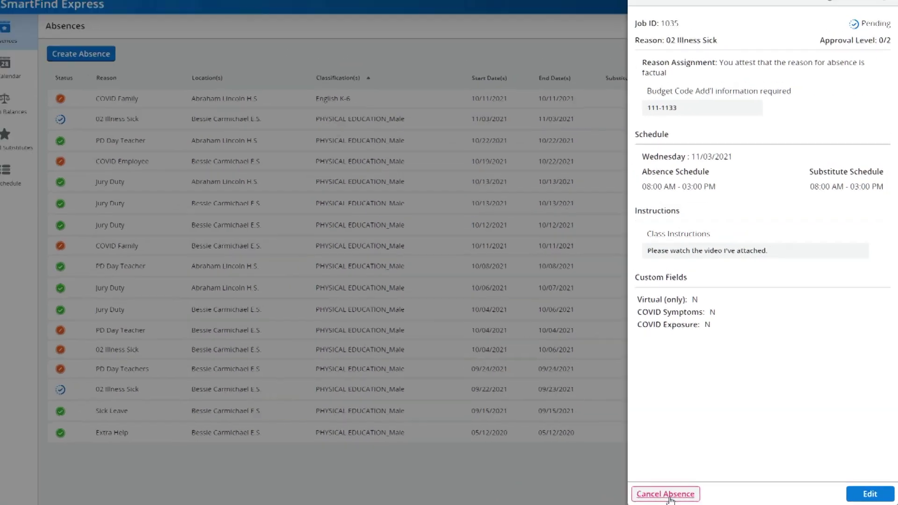
Step: Cancel the 11/03/2021 02 Illness Sick absence and confirm the cancellation
click(669, 499)
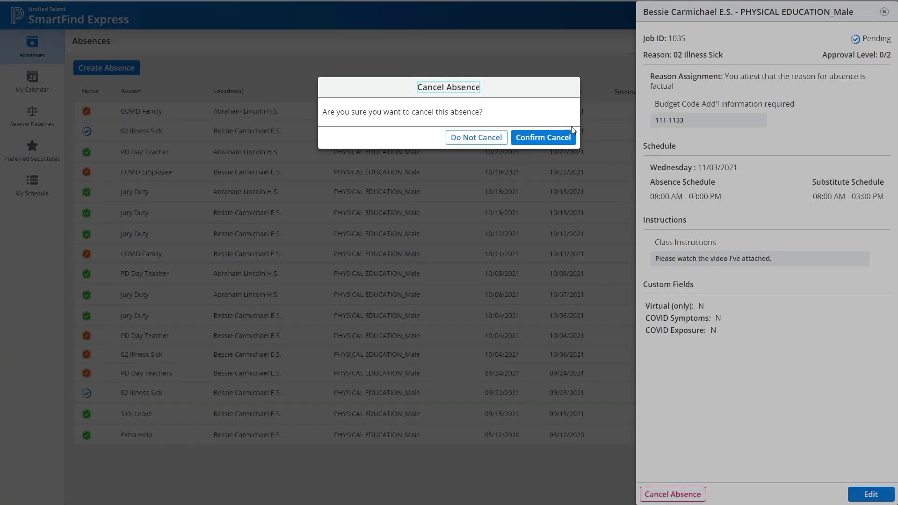
click(544, 138)
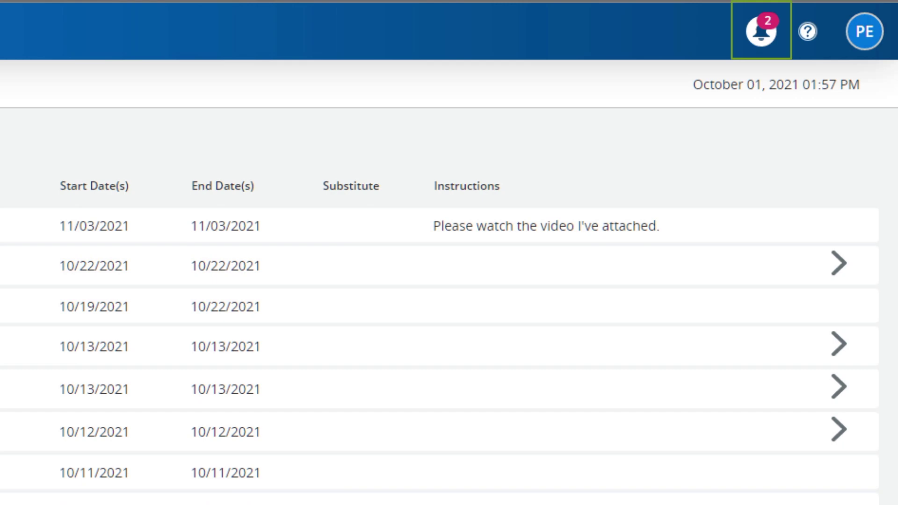
Step: Pin the 03/11/2021 Abraham Lincoln High half-day announcement from all communications, then return to absences
click(770, 39)
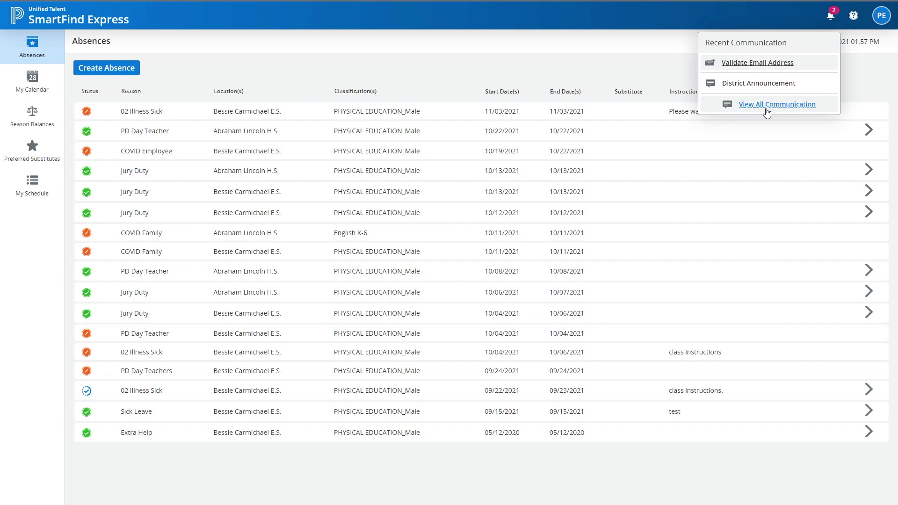
click(633, 228)
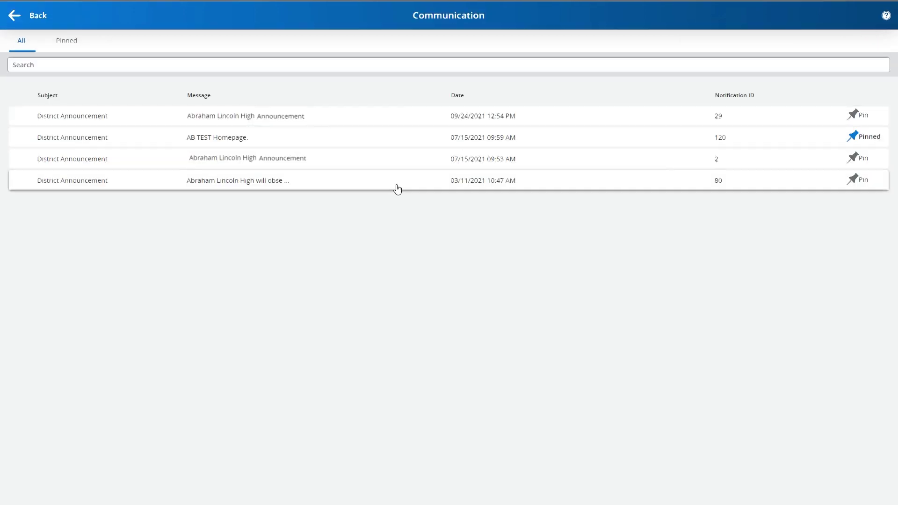
click(397, 189)
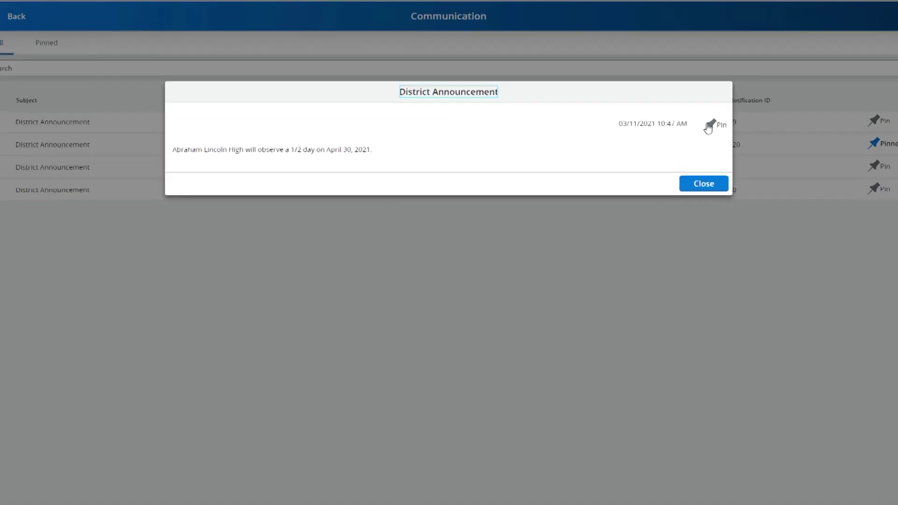
click(703, 120)
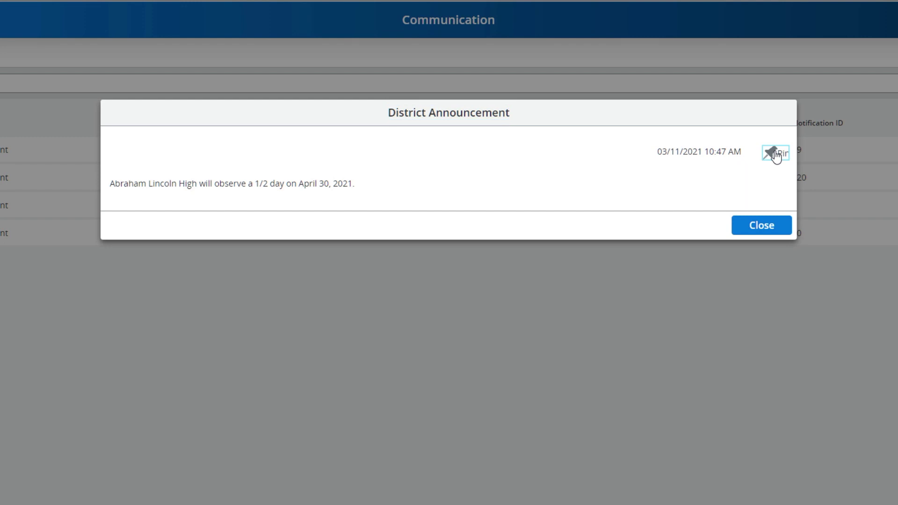
click(775, 152)
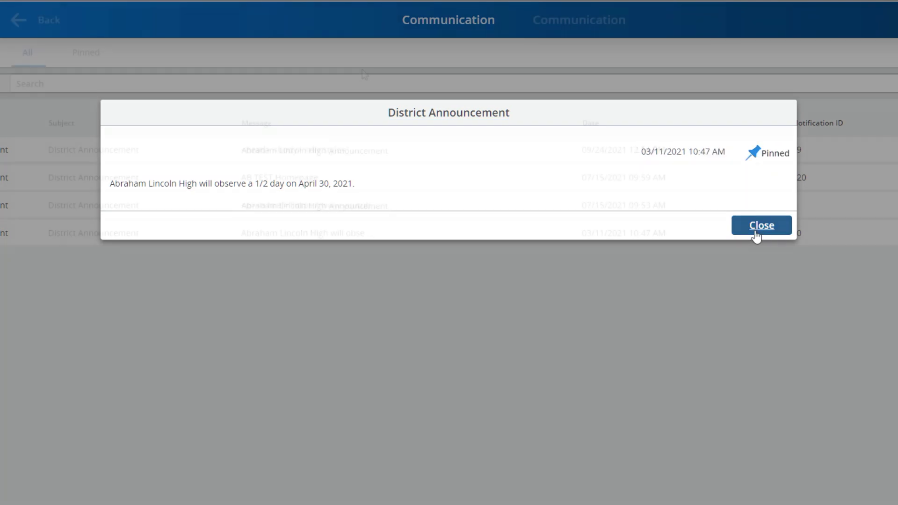
click(758, 229)
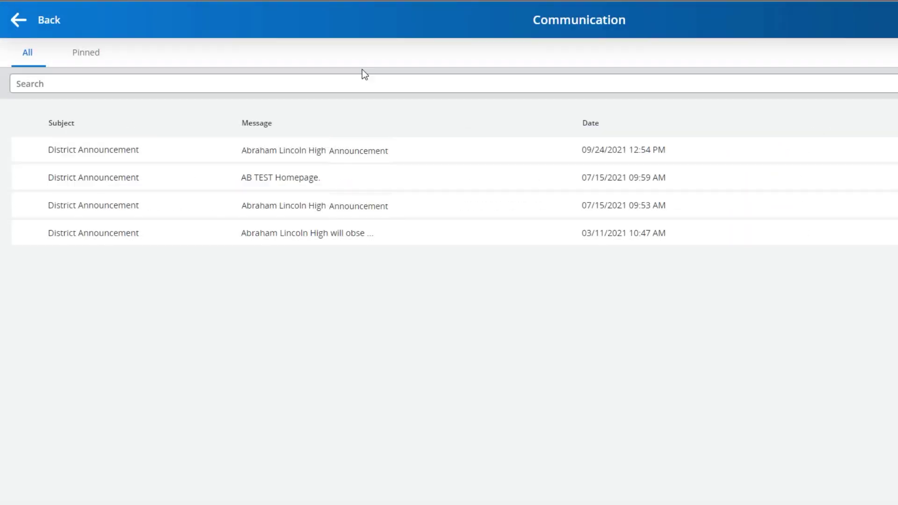
click(49, 22)
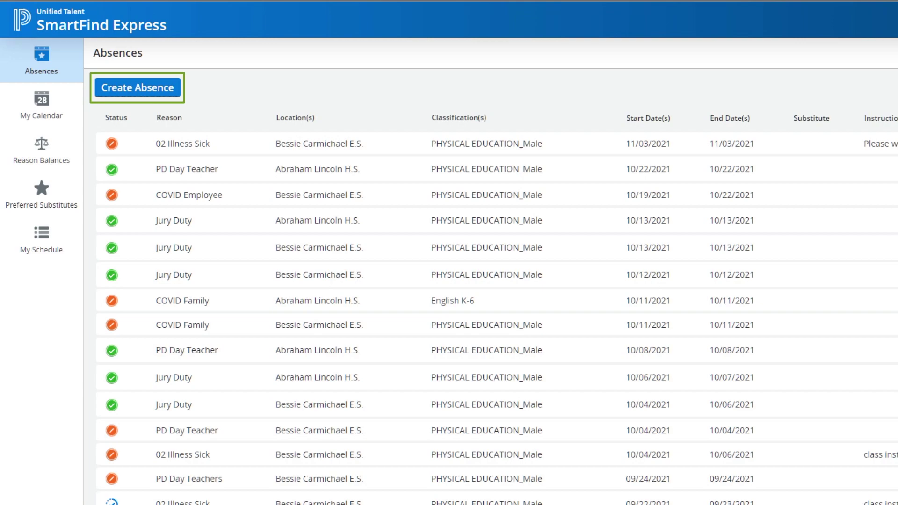
Step: Create a new absence for 11/02/2021 with its reason chosen and continue to scheduling
click(137, 92)
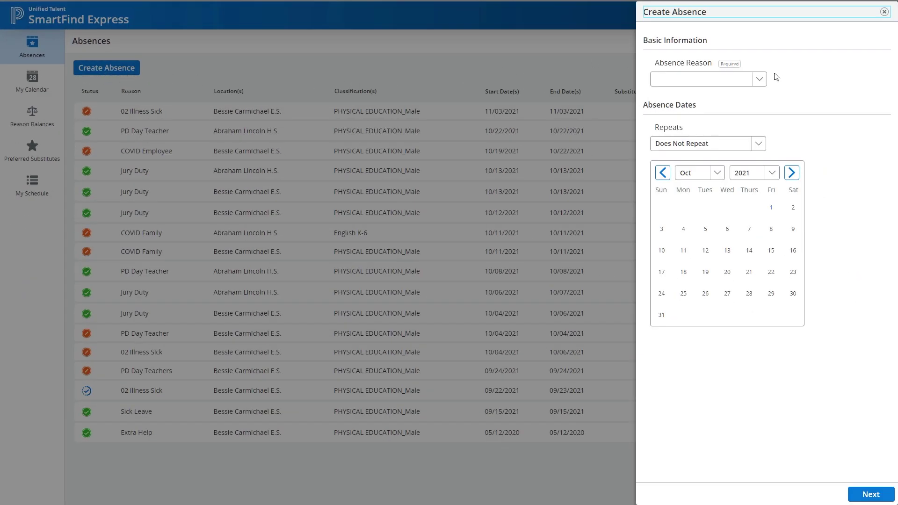
click(747, 77)
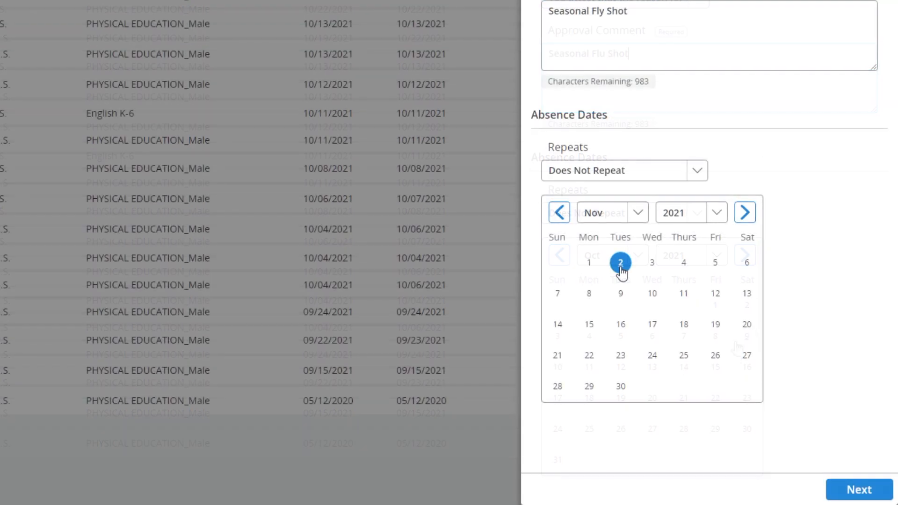
click(856, 489)
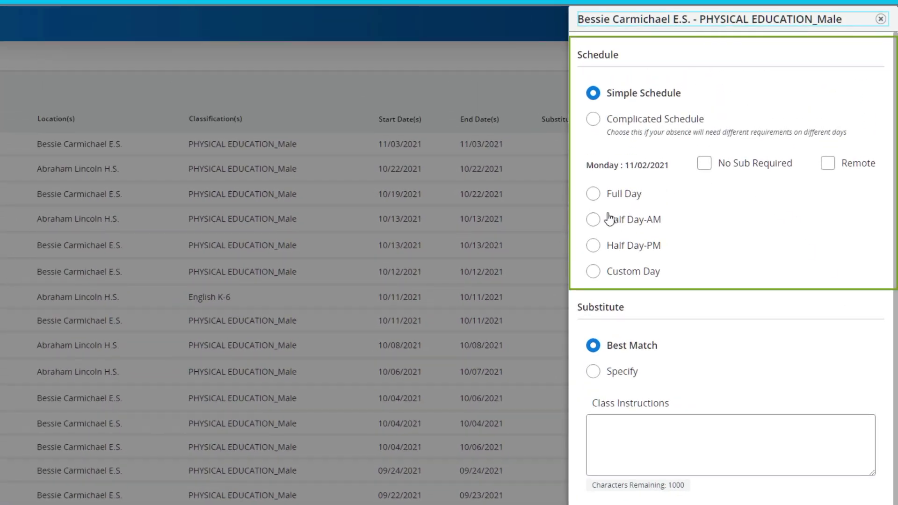
Step: Make the absence a full day and specify a substitute found by name search
click(594, 194)
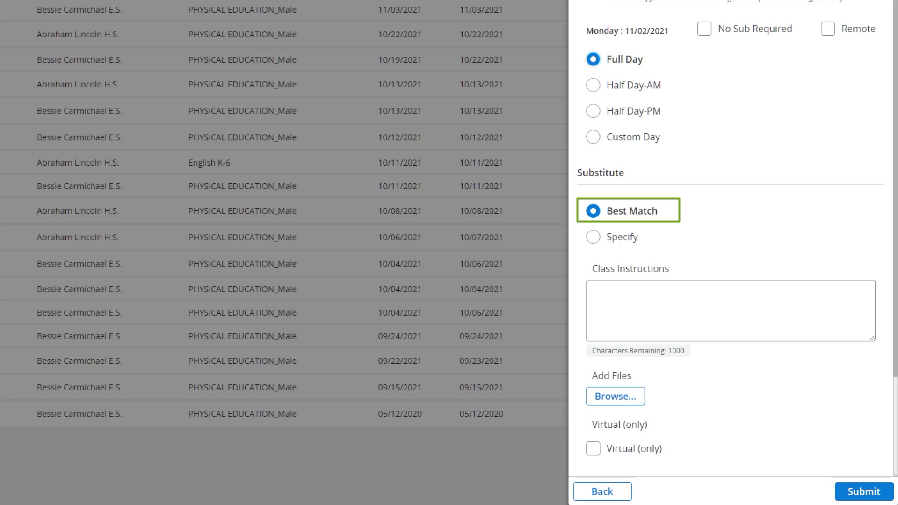
click(595, 242)
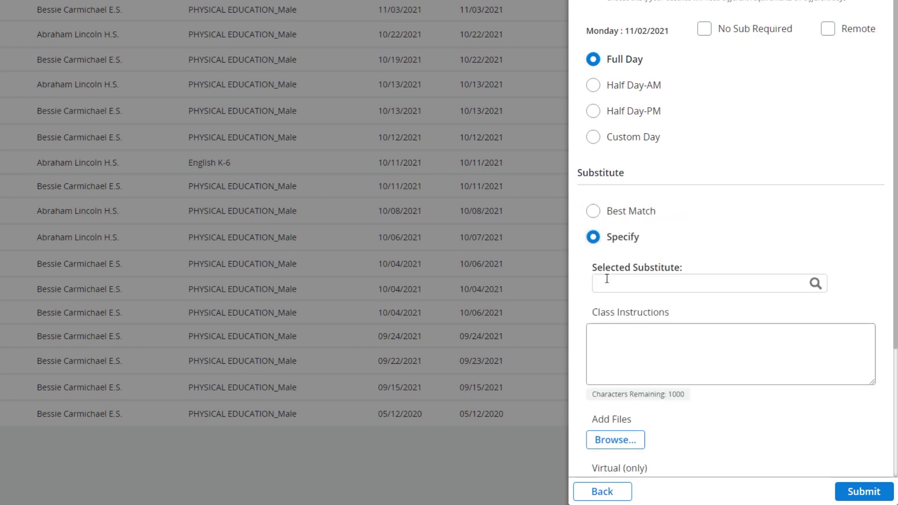
click(610, 285)
text(and)
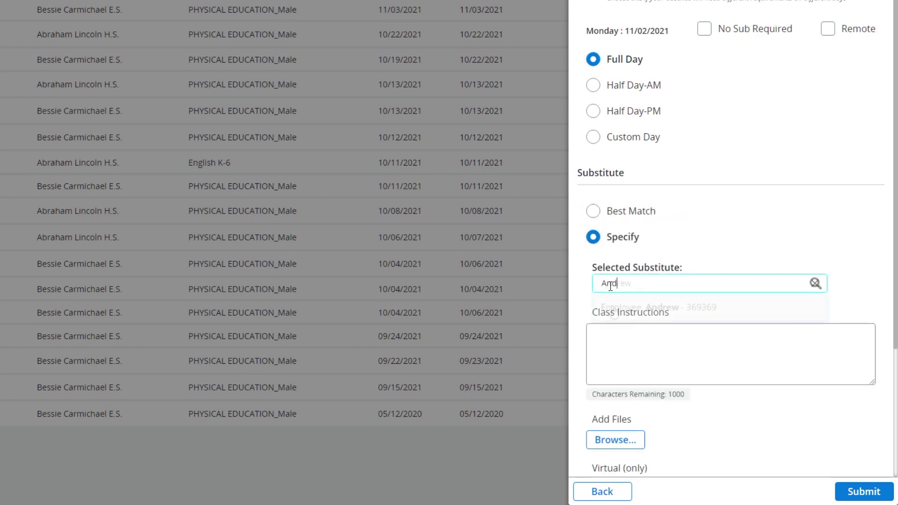
click(622, 306)
Step: Enter instructions 'Please follow the daily syllabus I've attached.' and submit the absence
click(635, 342)
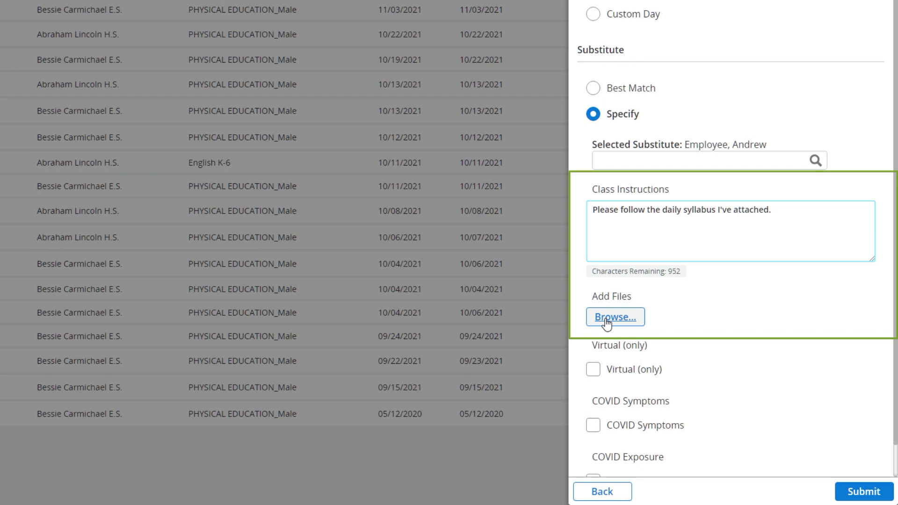
scroll(705, 400, down, 1)
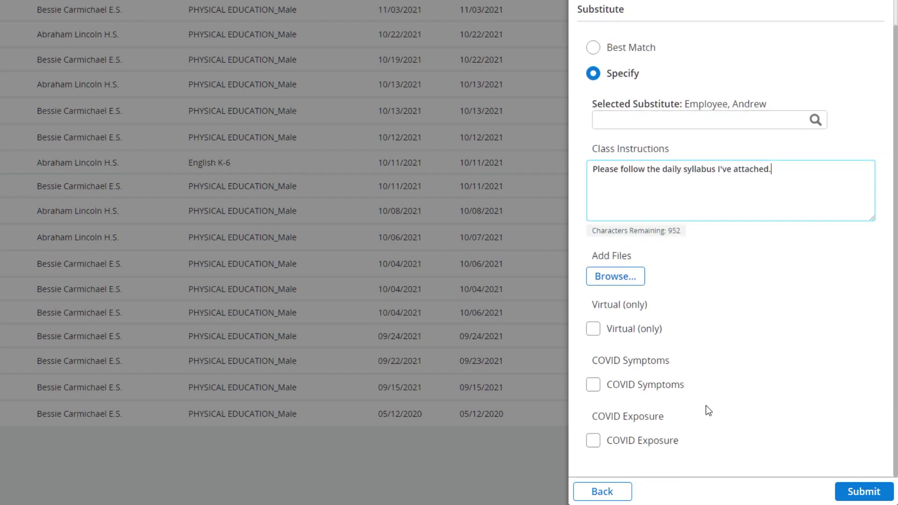
click(877, 498)
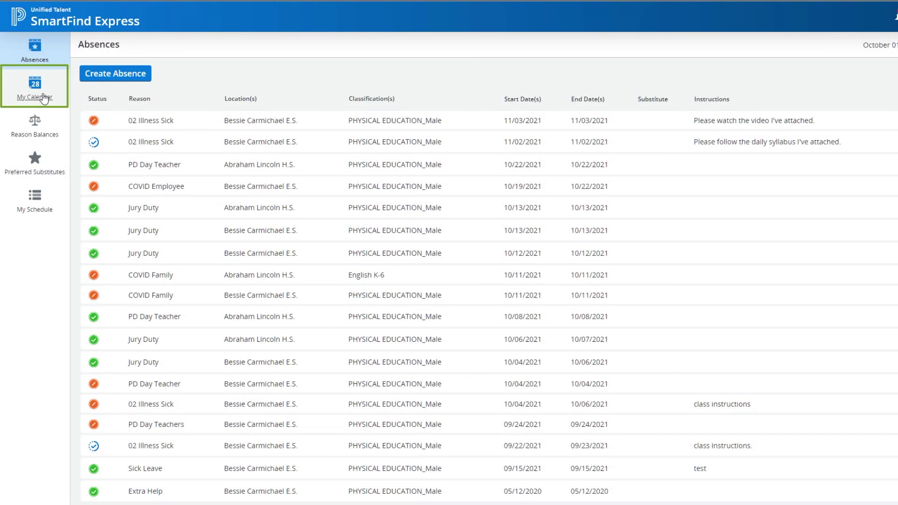
Step: In My Calendar, advance to November 2021 and open the 8am job 1041 on November 2
click(44, 99)
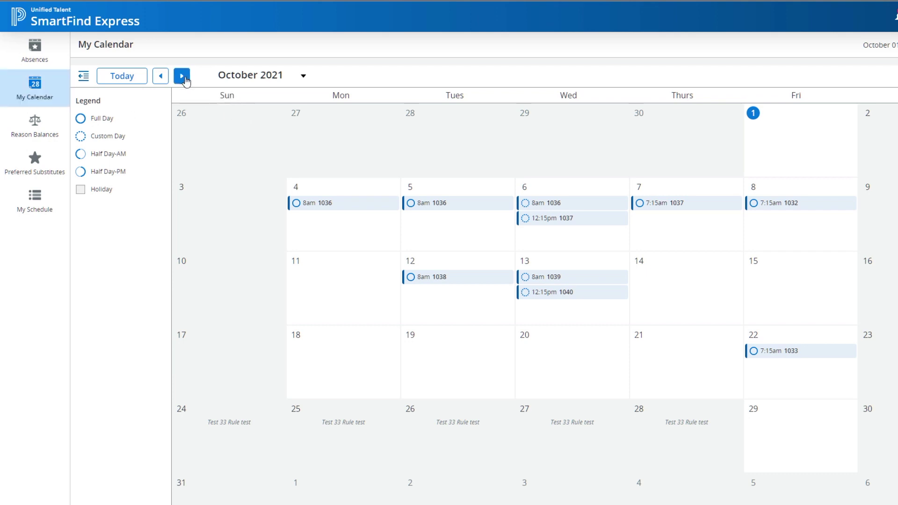
click(182, 77)
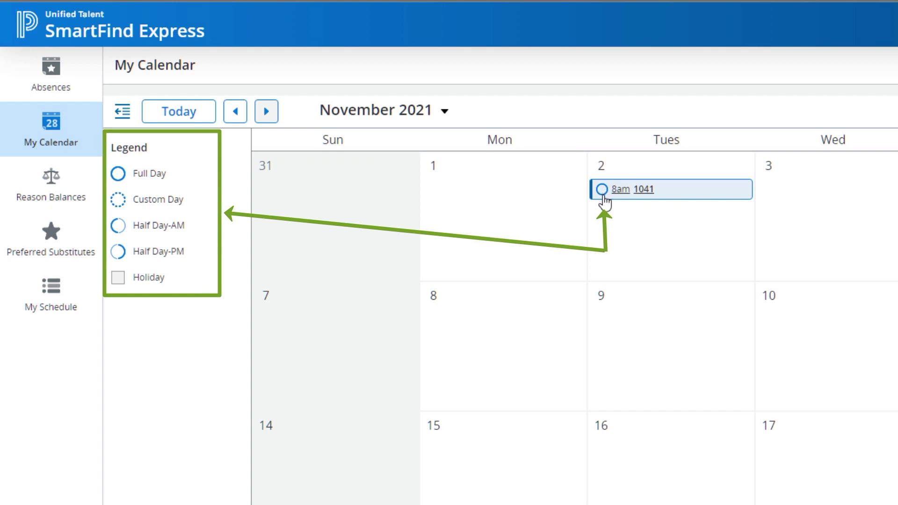
click(603, 196)
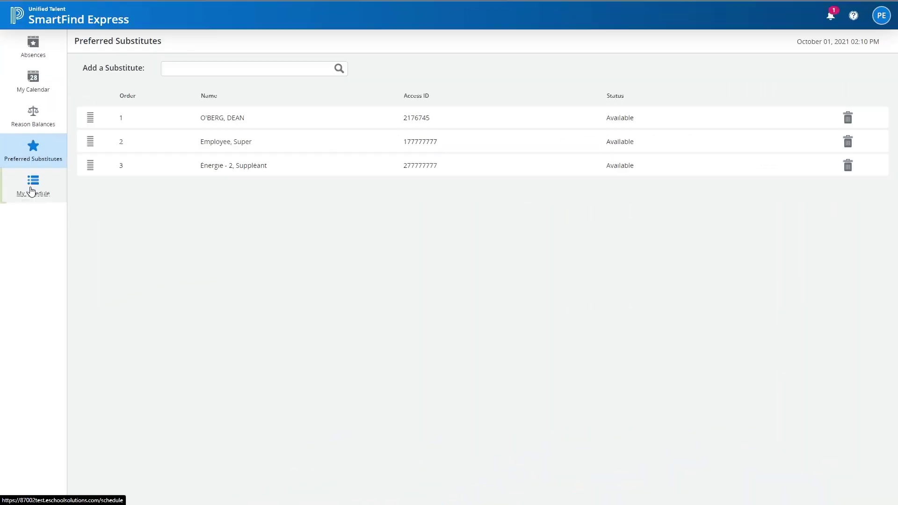
Step: Show My Schedule and scroll through the weekly start and end times at each school
click(31, 191)
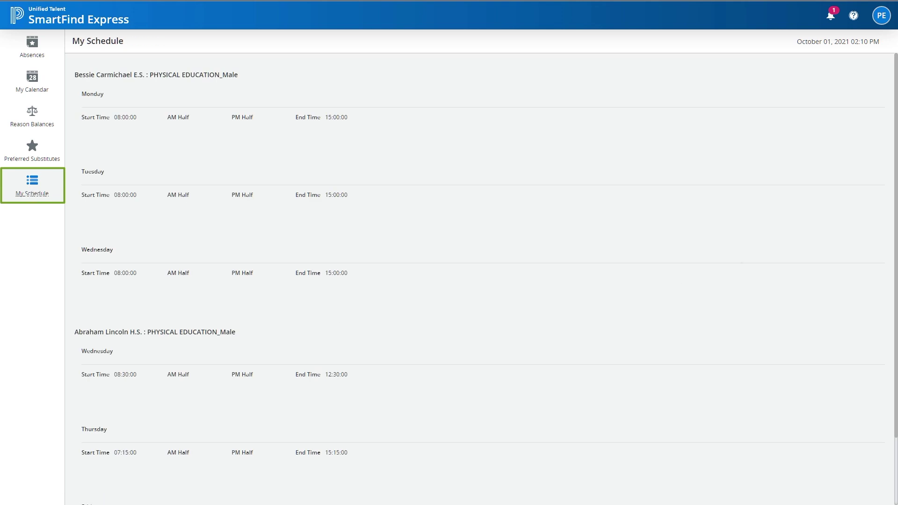
scroll(468, 281, down, 2)
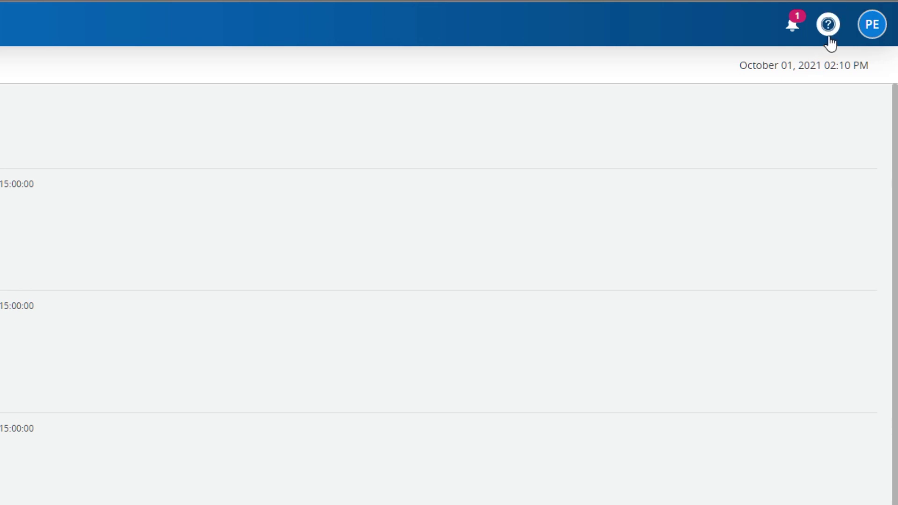
Step: Open Online Help from the help icon, then Personal Information from the account menu
click(829, 28)
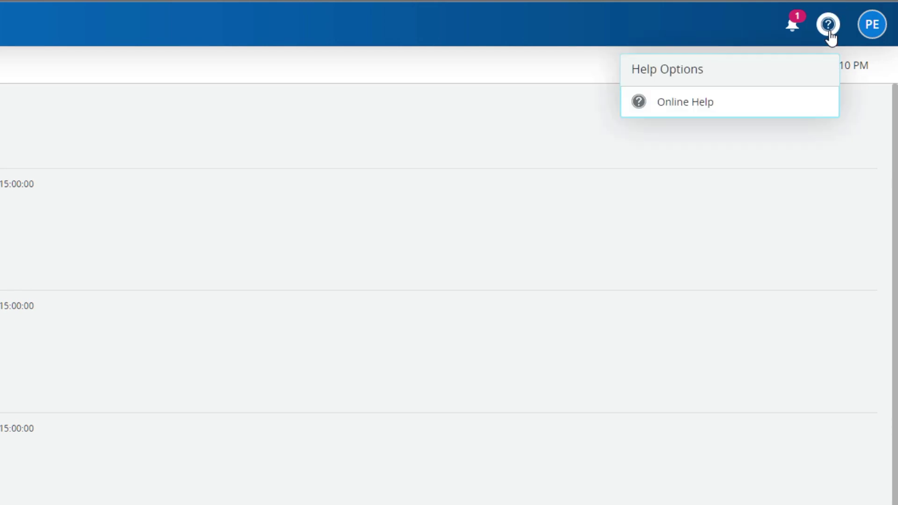
click(702, 102)
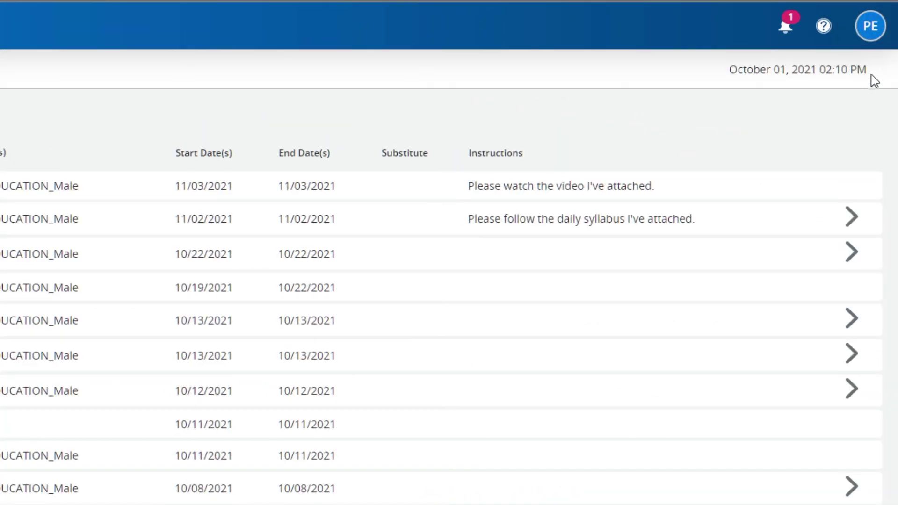
click(872, 37)
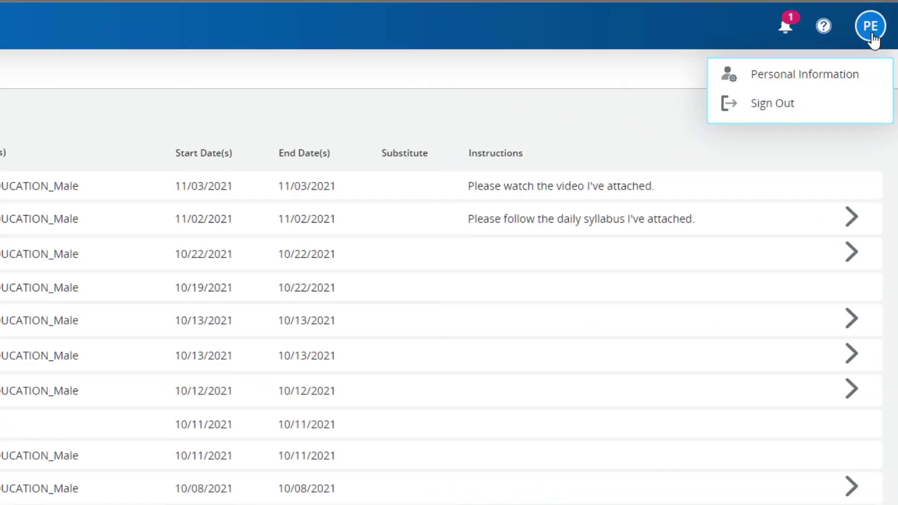
click(850, 78)
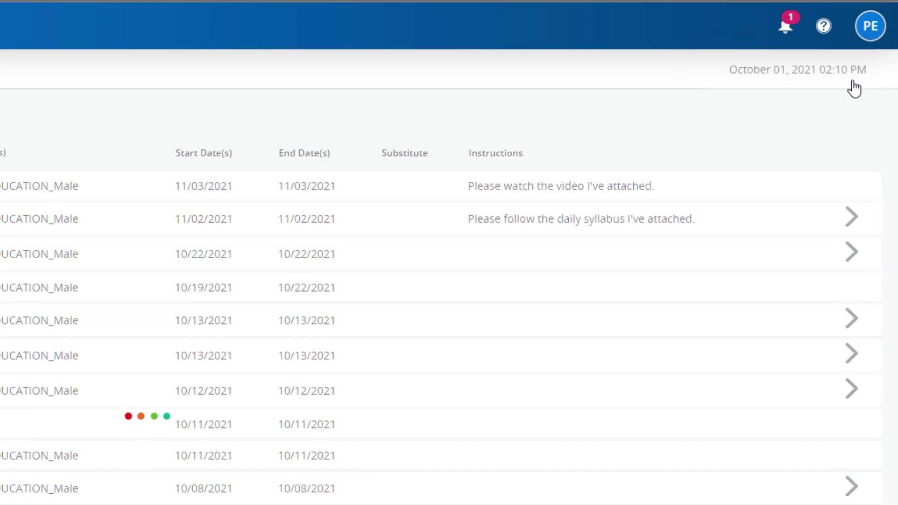